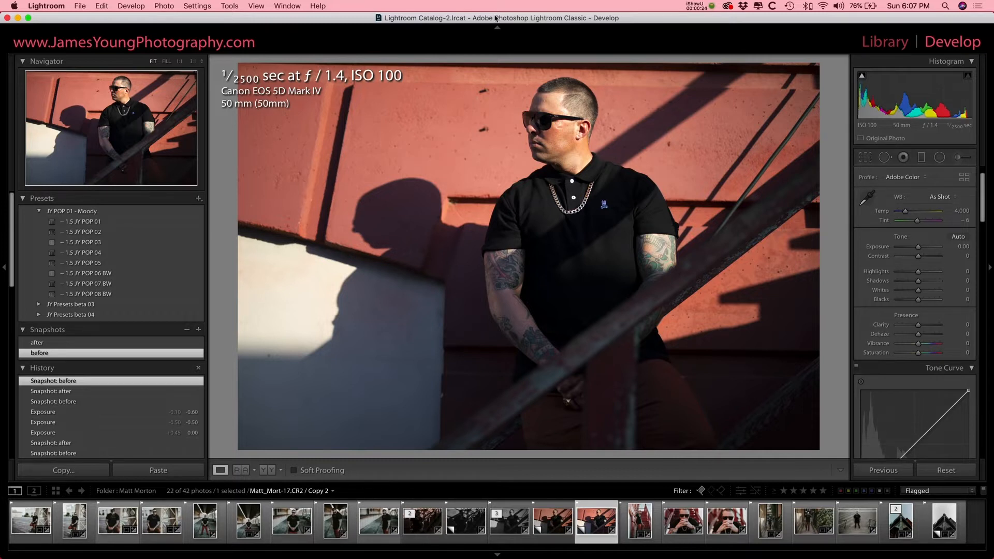
Show the photo's "after" snapshot to preview the finished edit.
{"action": "left_click", "coordinate": [167, 343]}
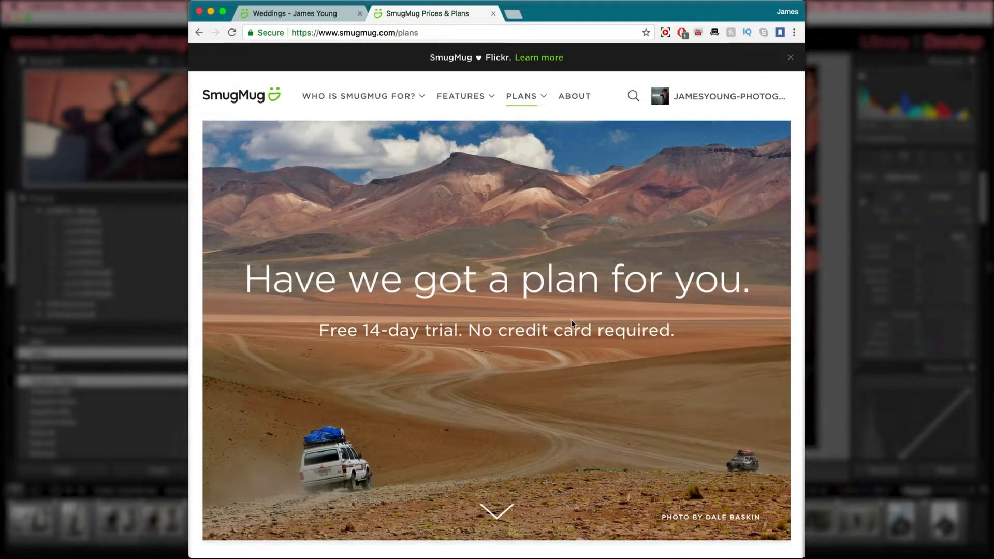
On the SmugMug plans page in the browser, review the Basic, Power, Portfolio and Business plans and their pricing.
{"action": "scroll", "coordinate": [571, 324], "scroll_direction": "down", "scroll_amount": 5}
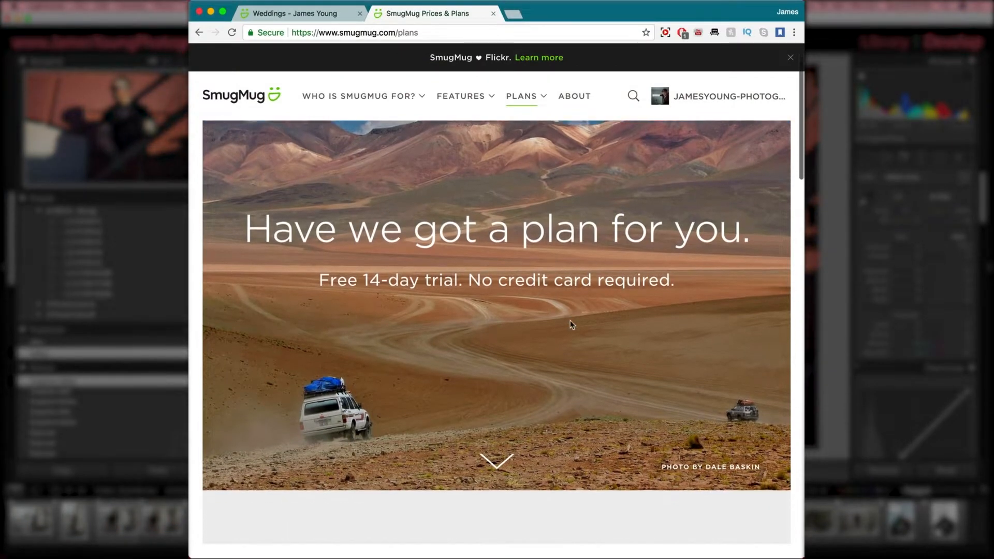
{"action": "scroll", "coordinate": [571, 324], "scroll_direction": "down", "scroll_amount": 3}
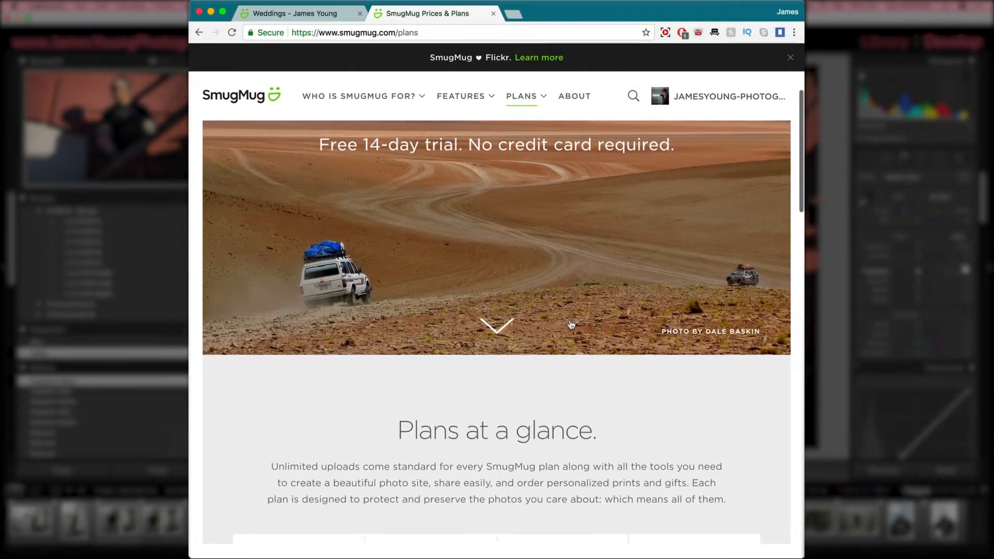
{"action": "scroll", "coordinate": [571, 324], "scroll_direction": "down", "scroll_amount": 3}
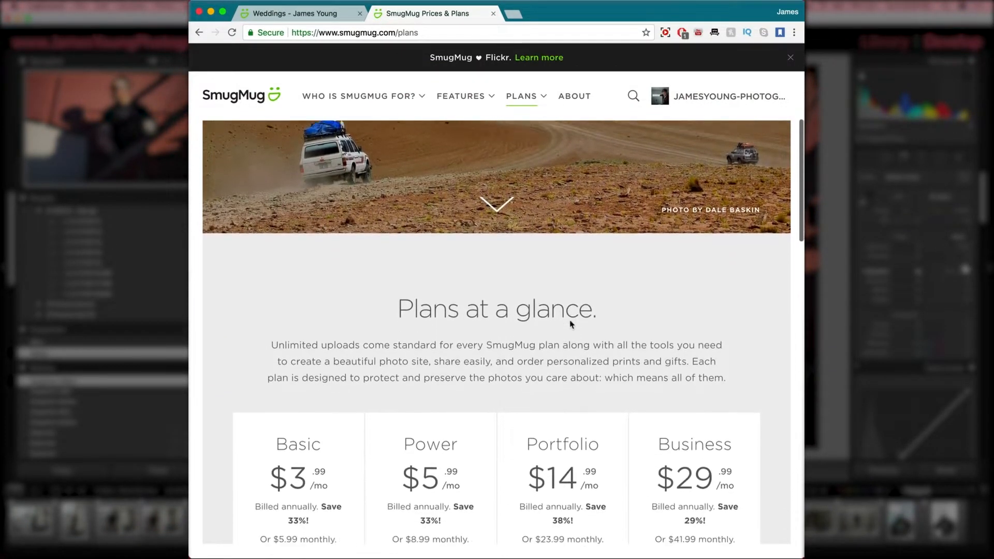
{"action": "scroll", "coordinate": [571, 325], "scroll_direction": "down", "scroll_amount": 3}
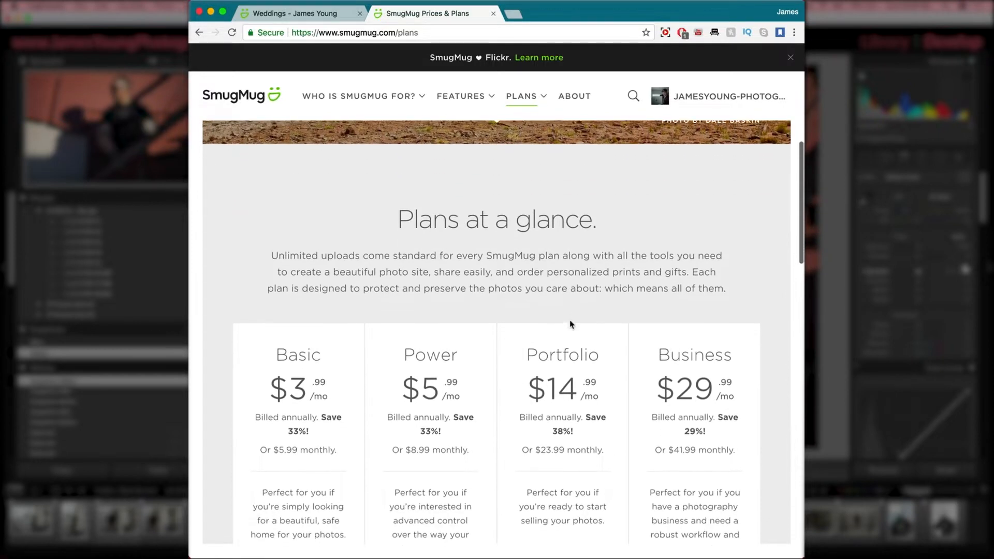
{"action": "scroll", "coordinate": [570, 317], "scroll_direction": "down", "scroll_amount": 3}
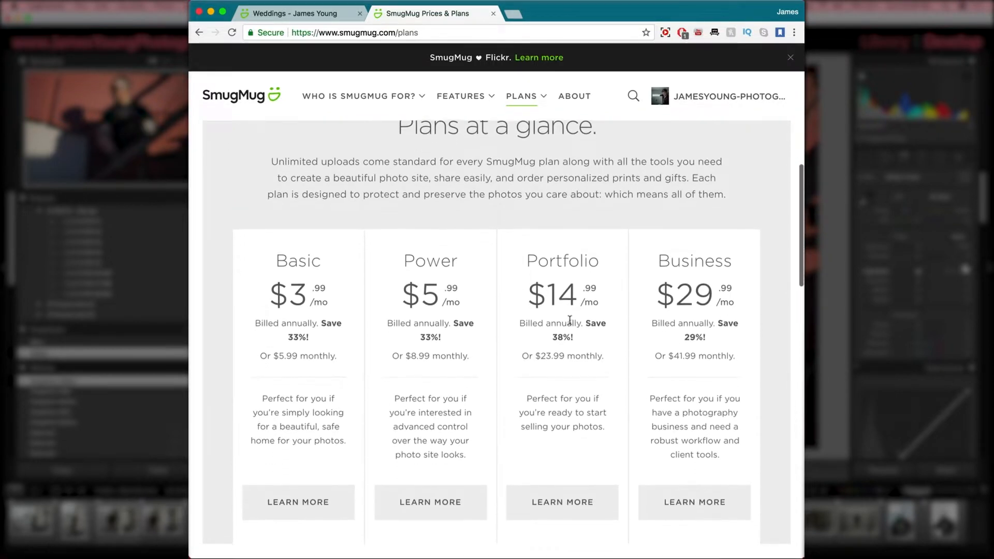
{"action": "scroll", "coordinate": [570, 320], "scroll_direction": "down", "scroll_amount": 1}
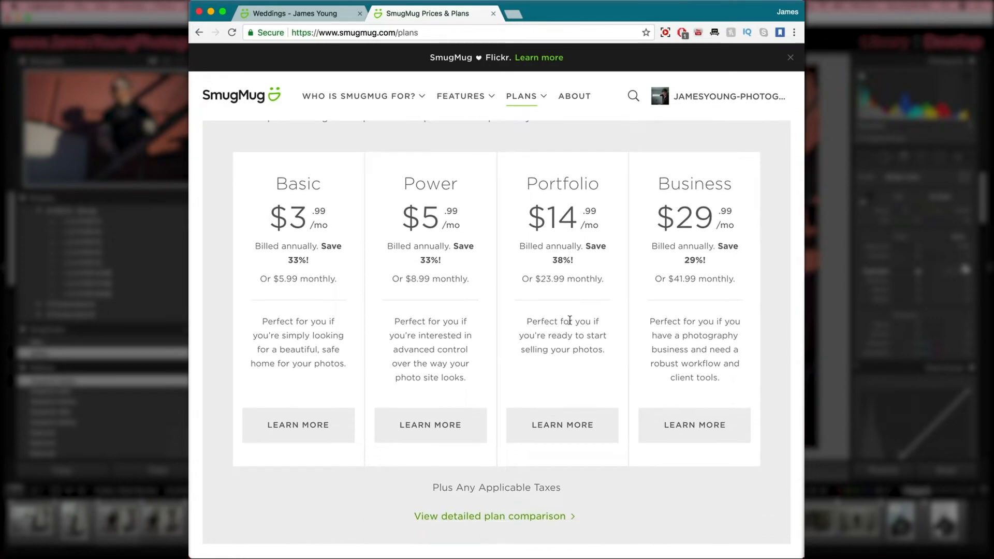
{"action": "scroll", "coordinate": [570, 320], "scroll_direction": "down", "scroll_amount": 2}
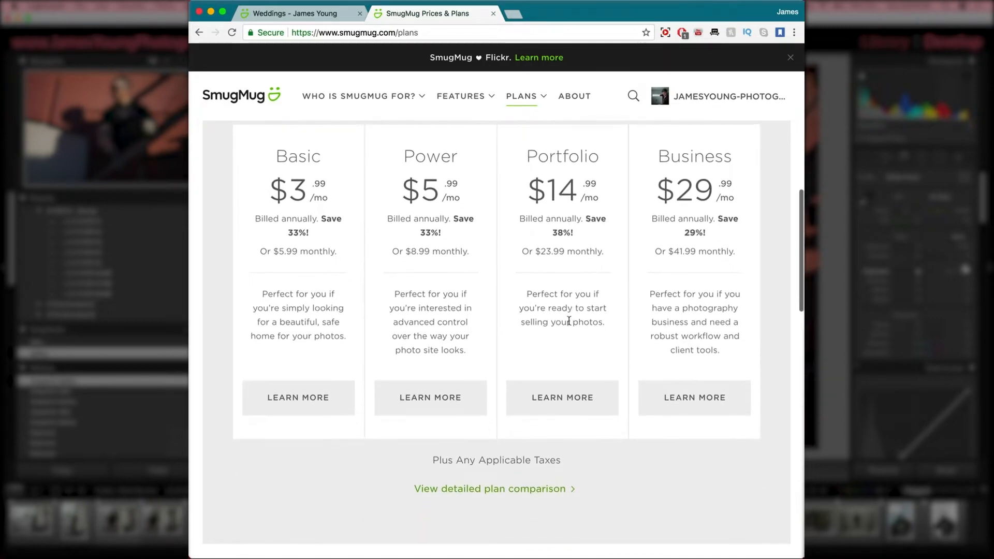
{"action": "scroll", "coordinate": [569, 325], "scroll_direction": "down", "scroll_amount": 4}
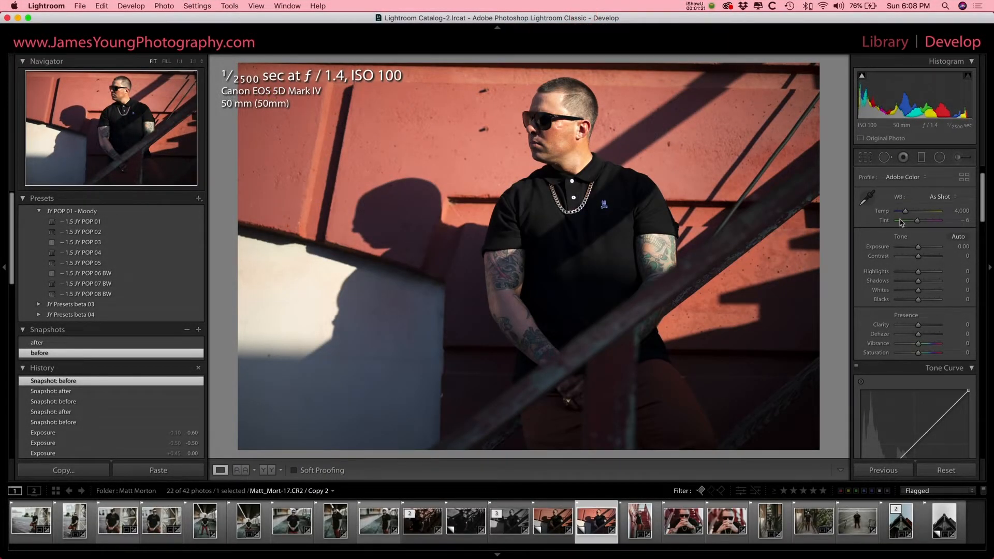
In Lightroom, warm the unedited photo to a temperature of 4,325 and set exposure to −0.40 and contrast to +10.
{"action": "left_click_drag", "start_coordinate": [905, 213], "coordinate": [907, 211]}
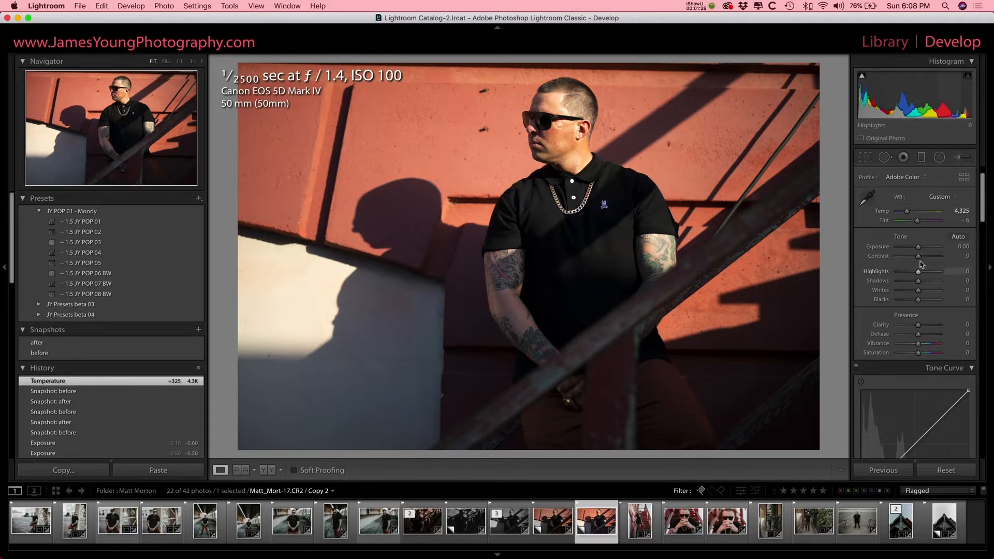
{"action": "left_click_drag", "start_coordinate": [918, 251], "coordinate": [915, 252]}
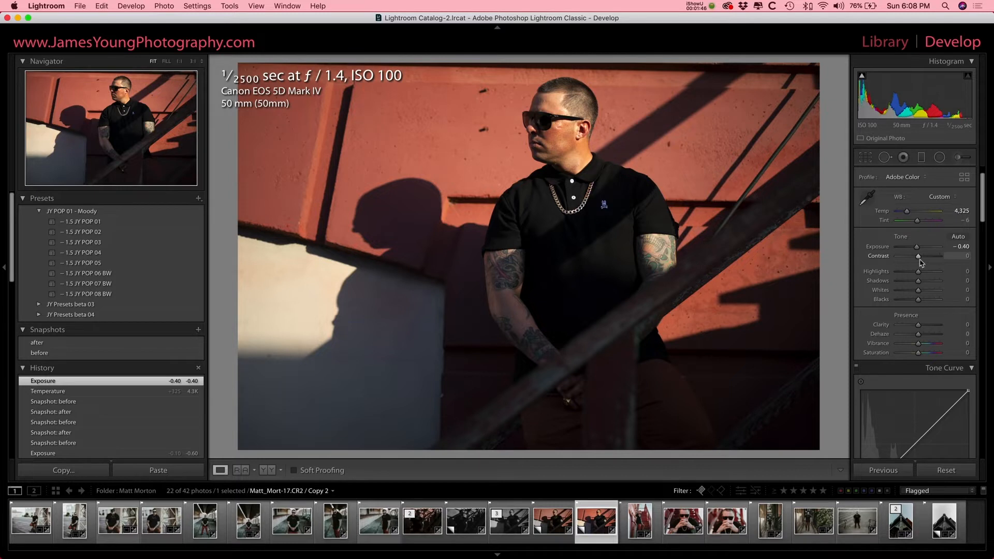
{"action": "key", "text": "Up"}
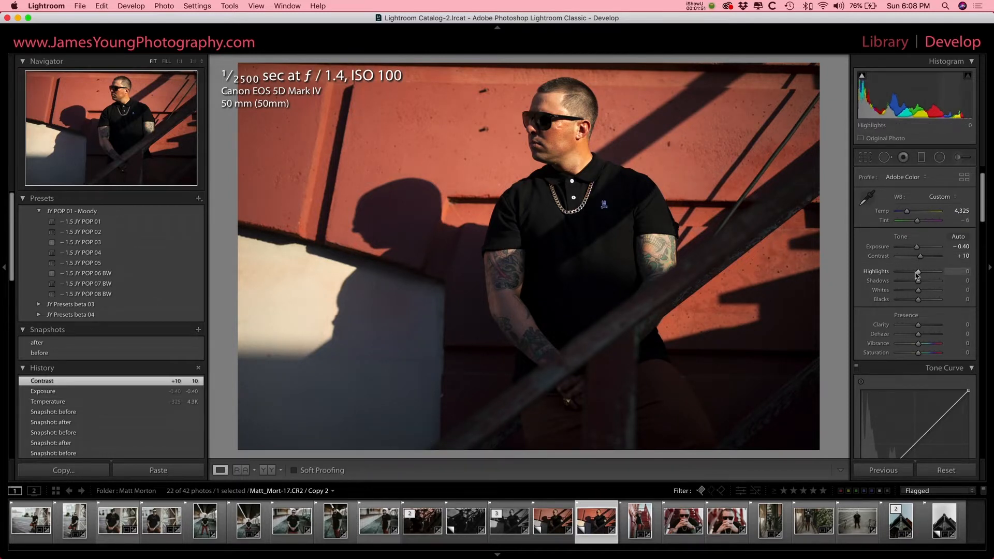
Set the photo's highlights to −25, shadows to +60 and blacks to −25.
{"action": "left_click_drag", "start_coordinate": [918, 274], "coordinate": [930, 284]}
{"action": "scroll", "coordinate": [930, 286], "scroll_direction": "down", "scroll_amount": 1}
{"action": "scroll", "coordinate": [931, 286], "scroll_direction": "down", "scroll_amount": 2}
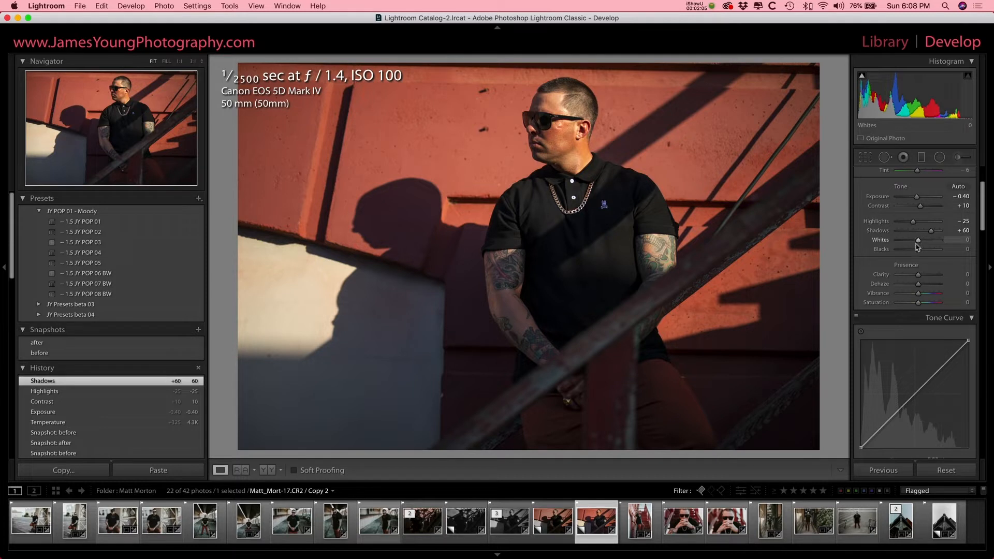
{"action": "left_click_drag", "start_coordinate": [919, 251], "coordinate": [914, 256]}
Add three points to the RGB tone curve at the midtones, highlights and shadows.
{"action": "scroll", "coordinate": [898, 259], "scroll_direction": "down", "scroll_amount": 5}
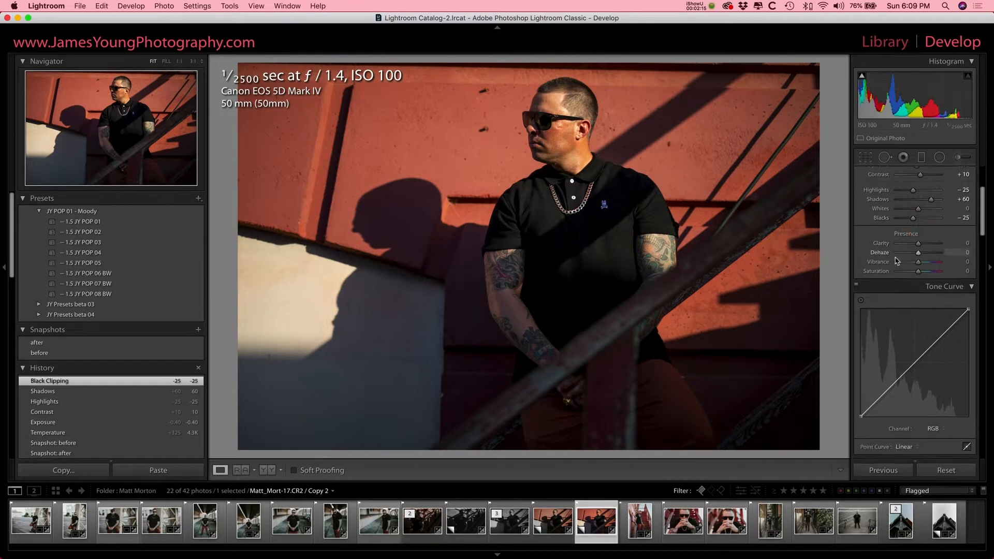
{"action": "scroll", "coordinate": [897, 260], "scroll_direction": "down", "scroll_amount": 1}
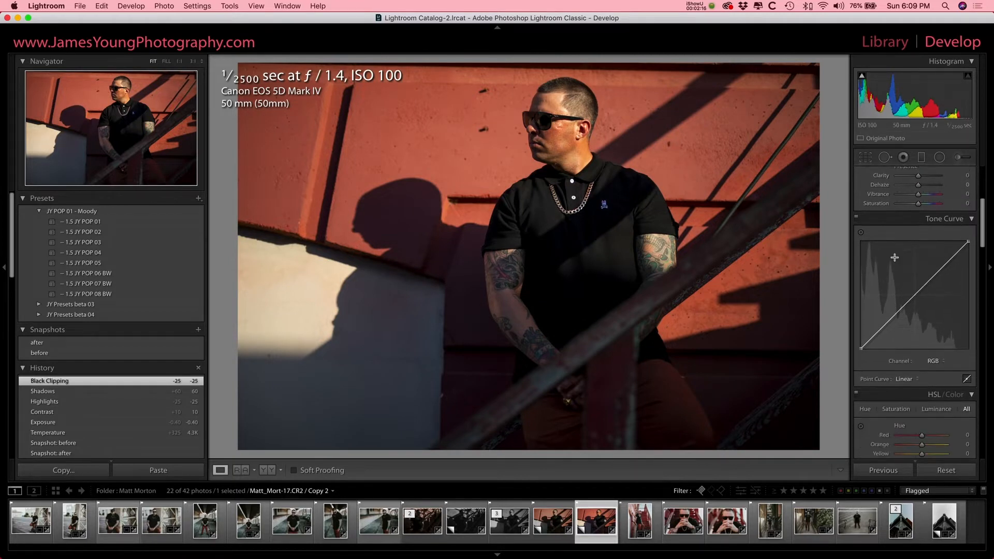
{"action": "left_click", "coordinate": [914, 295]}
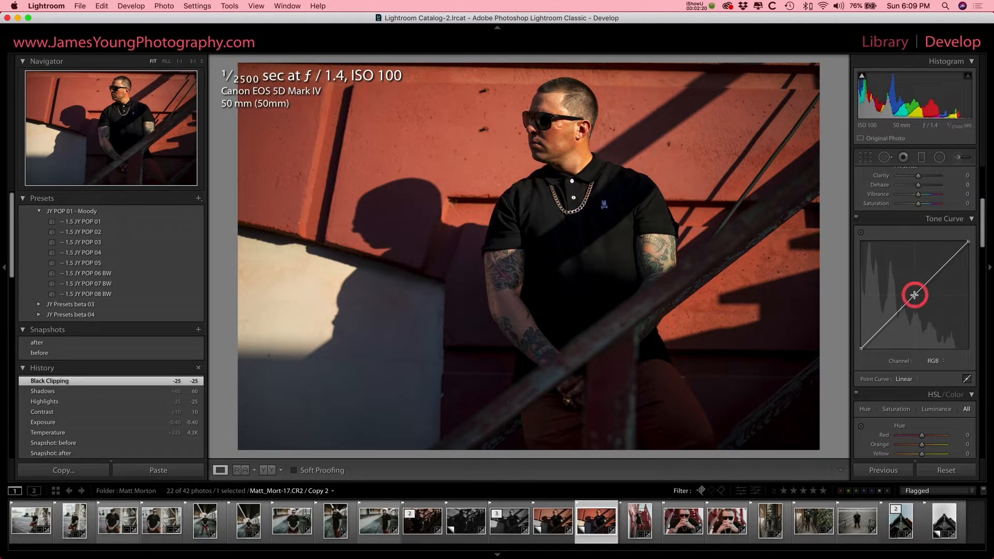
{"action": "left_click", "coordinate": [941, 267]}
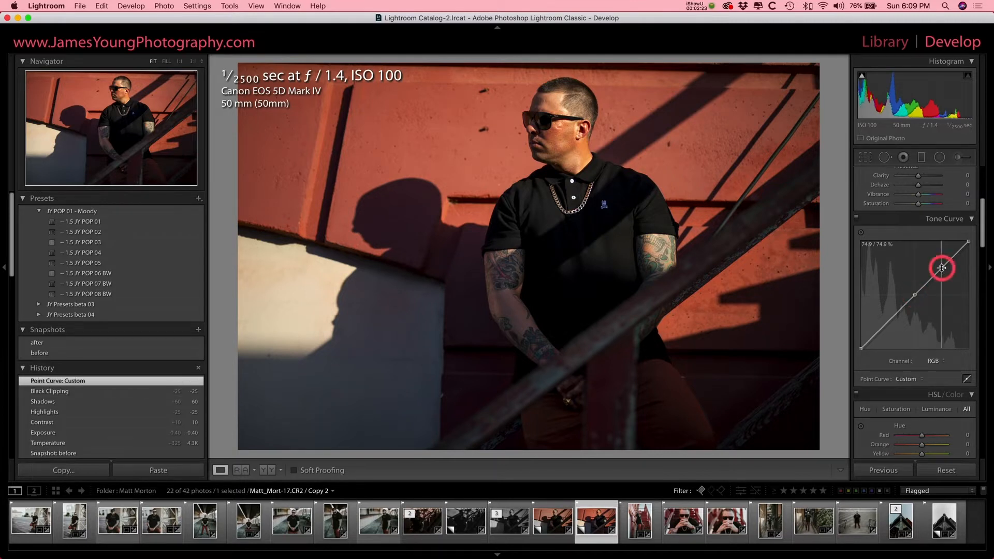
{"action": "left_click", "coordinate": [886, 323]}
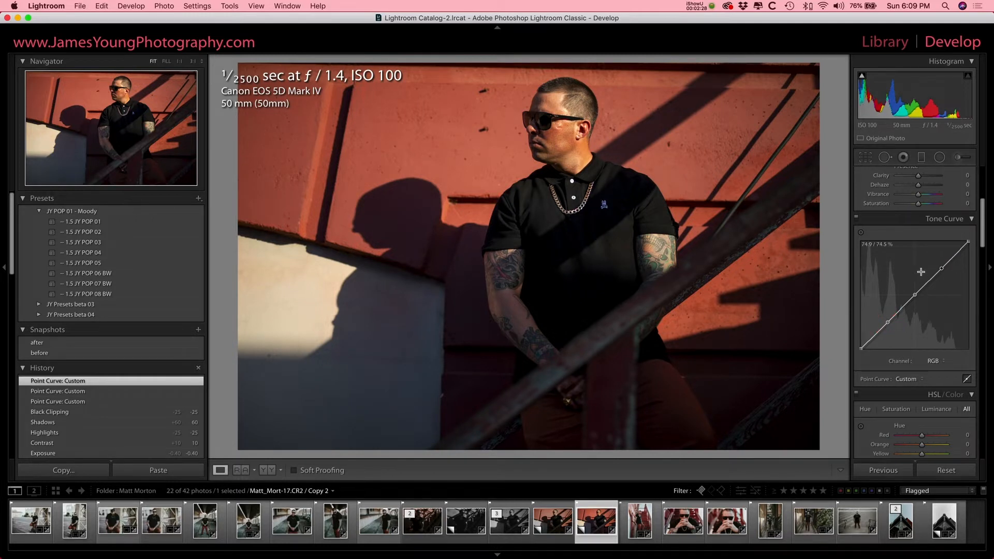
Shape the tone curve into an S by raising the highlight and midtone points and lowering the shadow point, and check the face close up.
{"action": "left_click_drag", "start_coordinate": [942, 270], "coordinate": [935, 263]}
{"action": "left_click", "coordinate": [914, 296]}
{"action": "left_click_drag", "start_coordinate": [914, 296], "coordinate": [914, 292]}
{"action": "left_click_drag", "start_coordinate": [887, 323], "coordinate": [887, 330]}
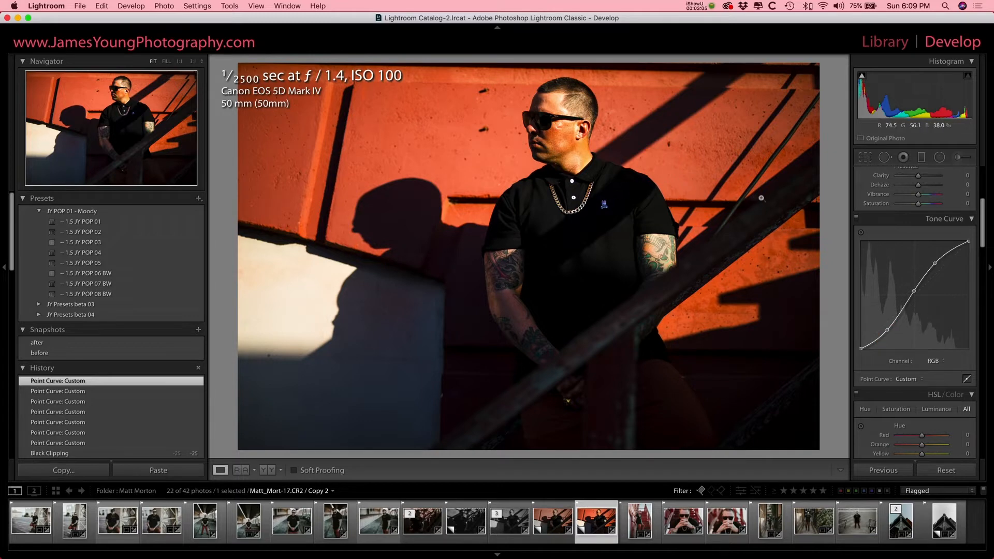
{"action": "left_click", "coordinate": [583, 243]}
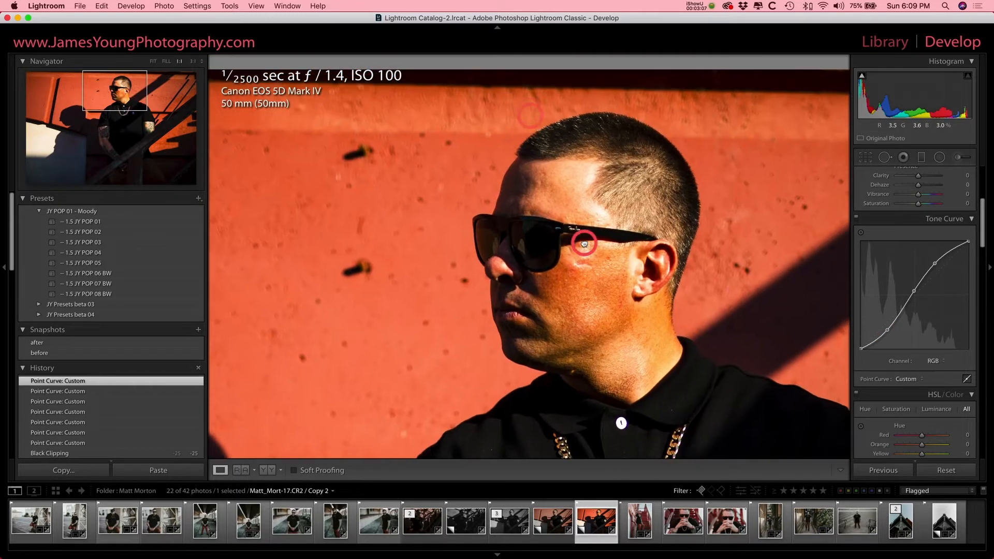
{"action": "left_click", "coordinate": [621, 287]}
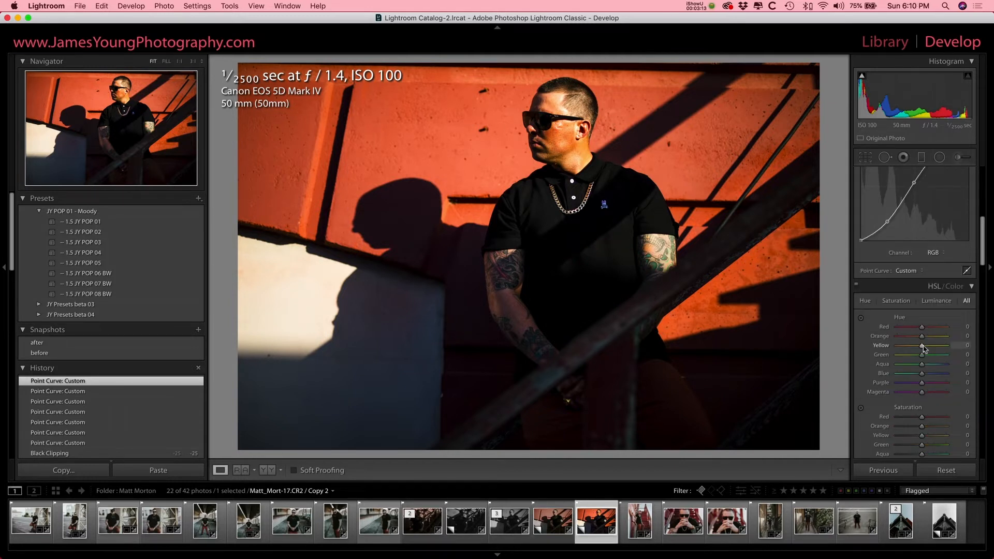
Shift the HSL hues to −5 for orange, −15 for yellow and −30 for green.
{"action": "scroll", "coordinate": [921, 430], "scroll_direction": "down", "scroll_amount": 5}
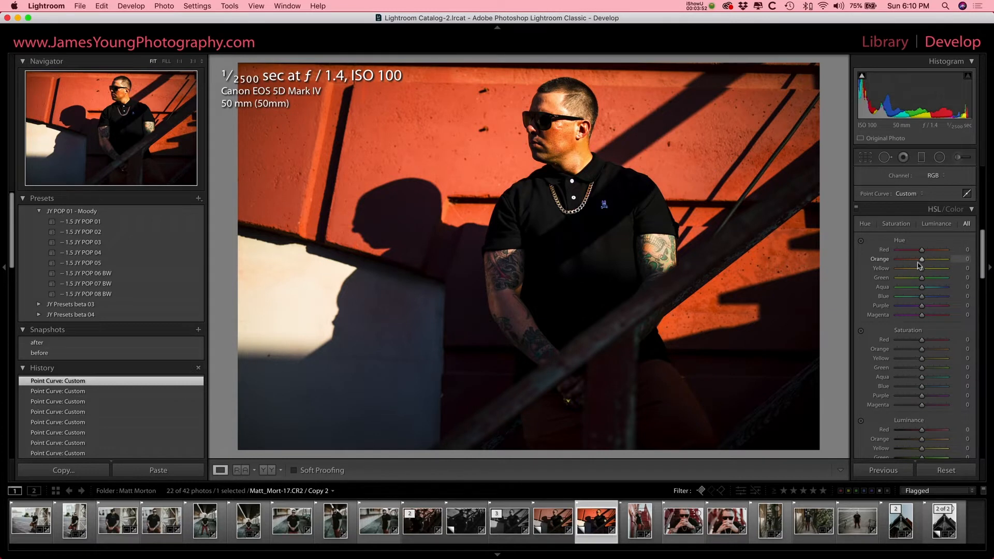
{"action": "left_click_drag", "start_coordinate": [922, 262], "coordinate": [913, 282]}
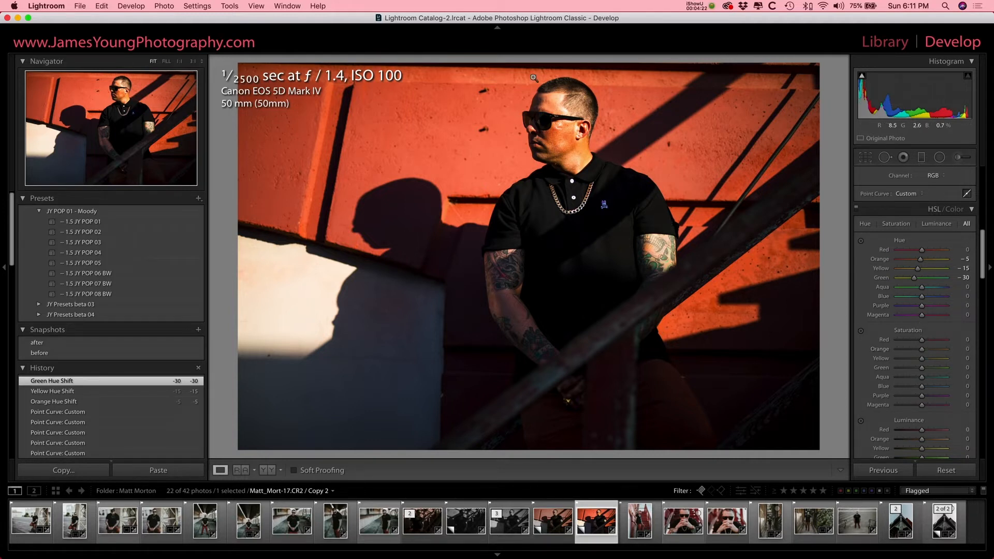
Set HSL saturation to orange −10, yellow −25, green −50, aqua −31, blue −10, purple −5 and magenta −5.
{"action": "left_click_drag", "start_coordinate": [922, 350], "coordinate": [912, 361]}
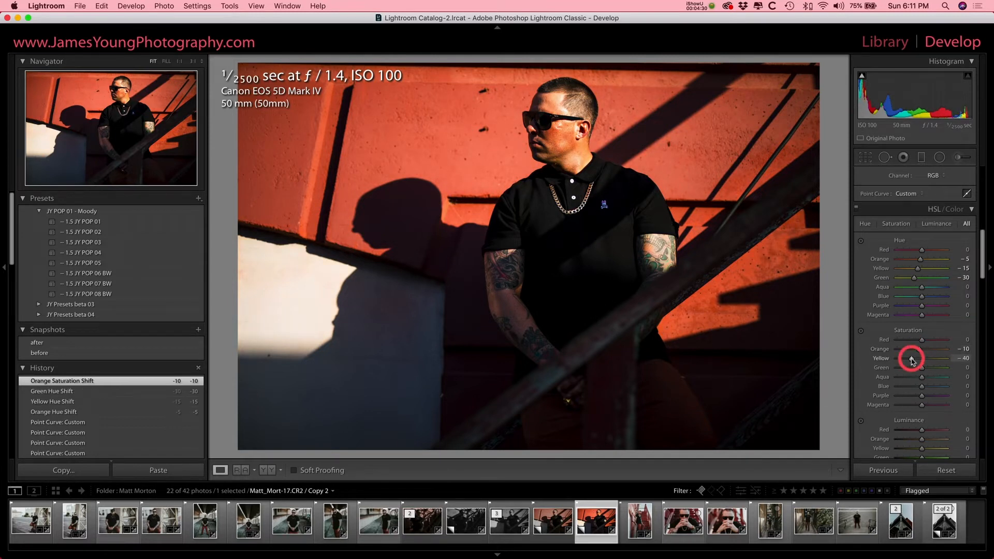
{"action": "left_click_drag", "start_coordinate": [912, 361], "coordinate": [907, 372]}
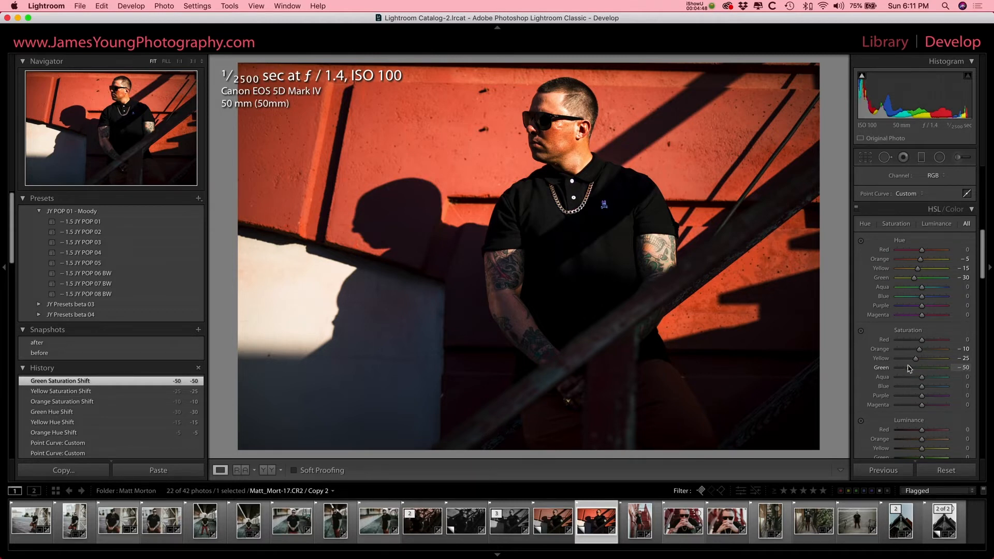
{"action": "left_click_drag", "start_coordinate": [915, 380], "coordinate": [915, 409]}
Set HSL luminance to orange +5, green −58, aqua −46, blue −23 and purple −2.
{"action": "scroll", "coordinate": [939, 370], "scroll_direction": "down", "scroll_amount": 5}
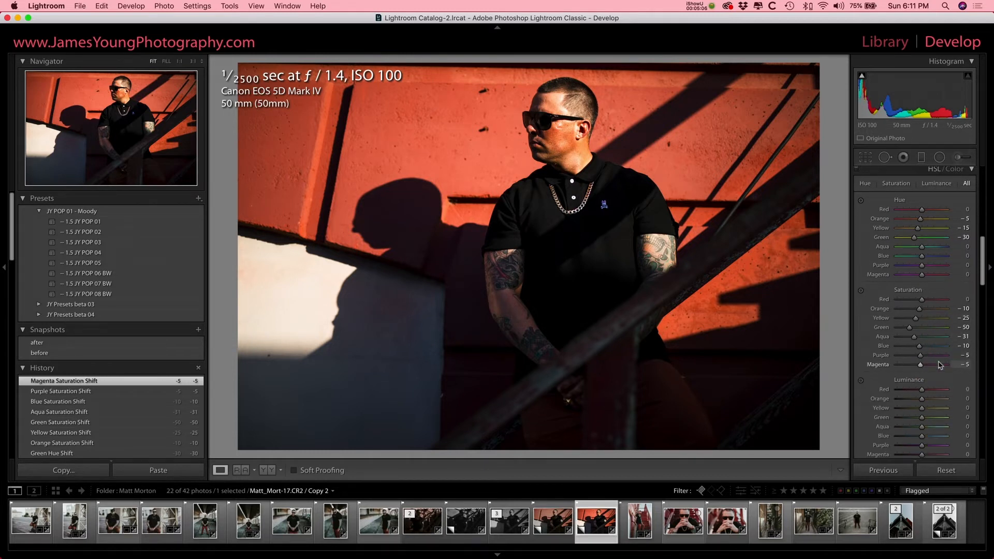
{"action": "left_click_drag", "start_coordinate": [922, 309], "coordinate": [923, 309]}
{"action": "mouse_move", "coordinate": [922, 327]}
{"action": "left_mouse_down"}
{"action": "mouse_move", "coordinate": [905, 328]}
{"action": "mouse_move", "coordinate": [909, 337]}
{"action": "left_mouse_up"}
{"action": "left_click_drag", "start_coordinate": [916, 348], "coordinate": [918, 356]}
{"action": "left_click", "coordinate": [915, 347]}
{"action": "left_click", "coordinate": [919, 356]}
Reduce the photo's overall color by setting vibrance to −10 and saturation to −5.
{"action": "scroll", "coordinate": [924, 350], "scroll_direction": "up", "scroll_amount": 2}
{"action": "scroll", "coordinate": [932, 345], "scroll_direction": "up", "scroll_amount": 10}
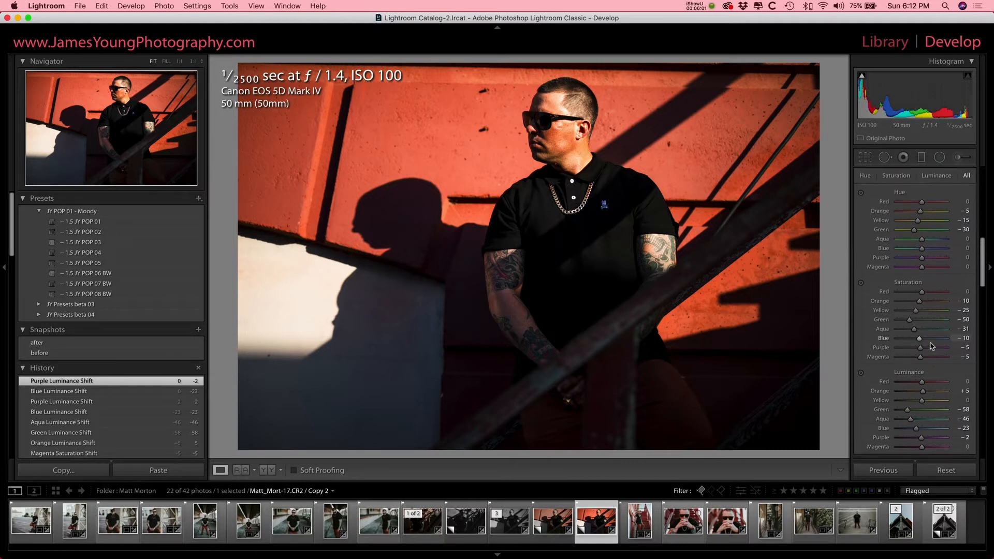
{"action": "scroll", "coordinate": [932, 346], "scroll_direction": "up", "scroll_amount": 5}
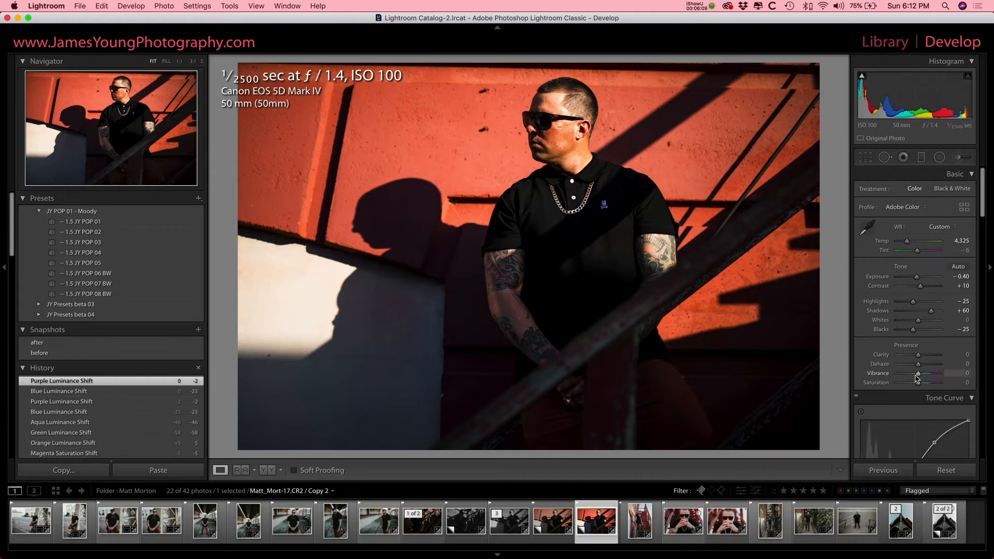
{"action": "left_click_drag", "start_coordinate": [917, 377], "coordinate": [915, 378]}
{"action": "left_click_drag", "start_coordinate": [915, 376], "coordinate": [917, 376]}
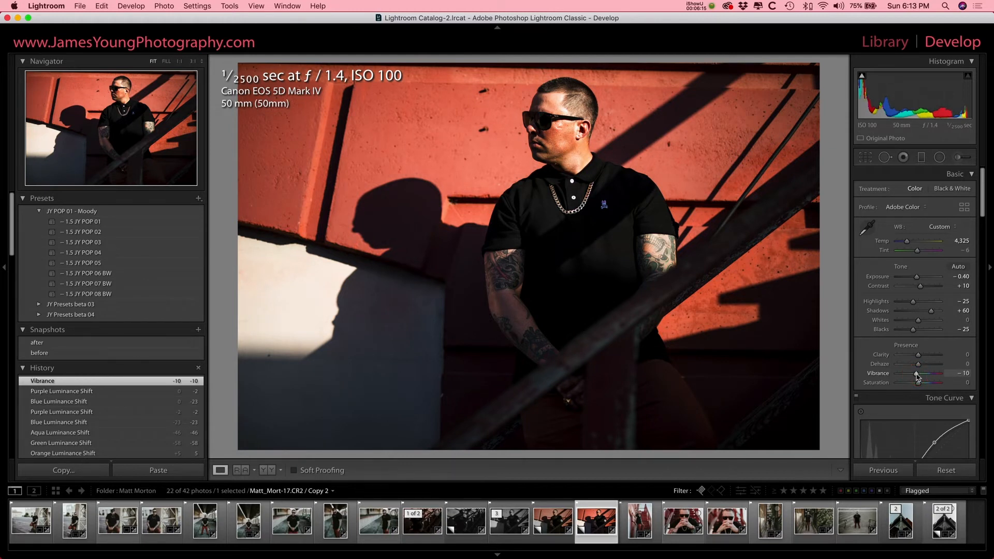
{"action": "left_click_drag", "start_coordinate": [918, 383], "coordinate": [918, 384]}
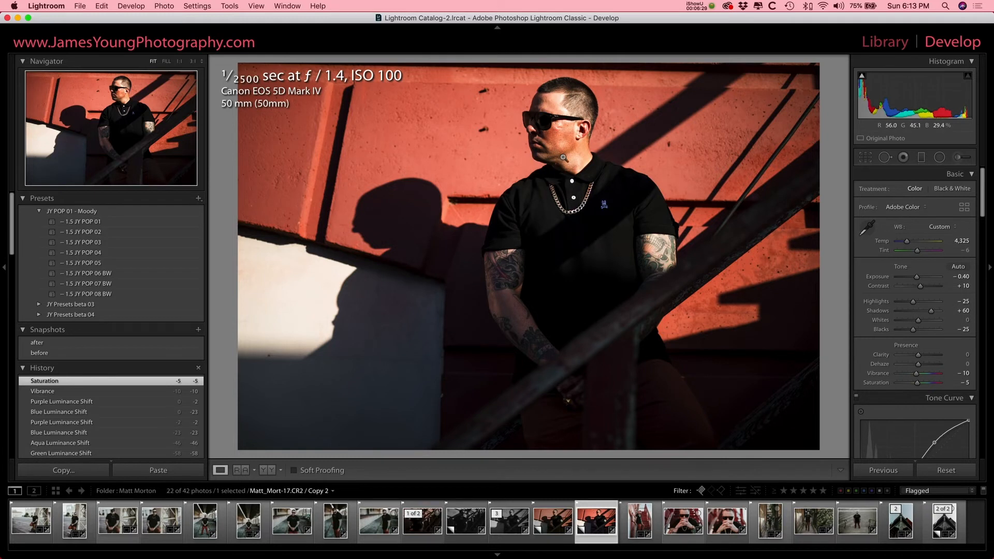
In the camera calibration, set the green primary hue to +21 and its saturation to −40.
{"action": "scroll", "coordinate": [901, 331], "scroll_direction": "down", "scroll_amount": 5}
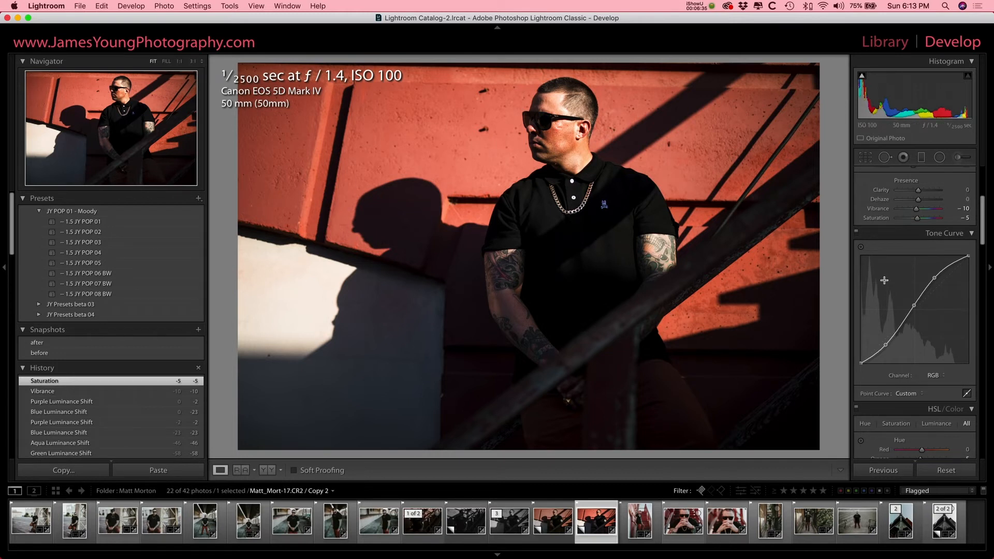
{"action": "scroll", "coordinate": [886, 282], "scroll_direction": "up", "scroll_amount": 5}
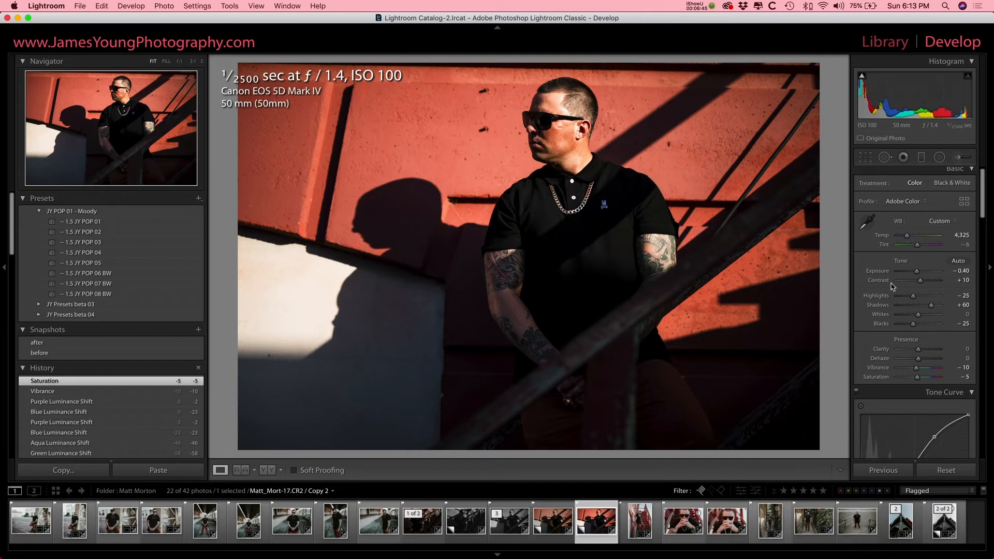
{"action": "scroll", "coordinate": [892, 287], "scroll_direction": "down", "scroll_amount": 15}
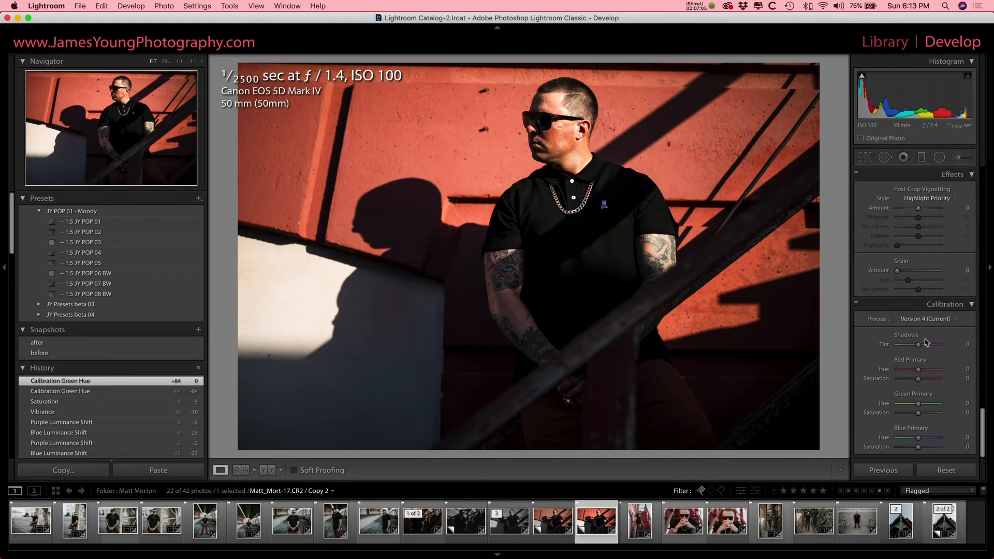
{"action": "left_click", "coordinate": [919, 405]}
{"action": "left_click_drag", "start_coordinate": [920, 404], "coordinate": [923, 404]}
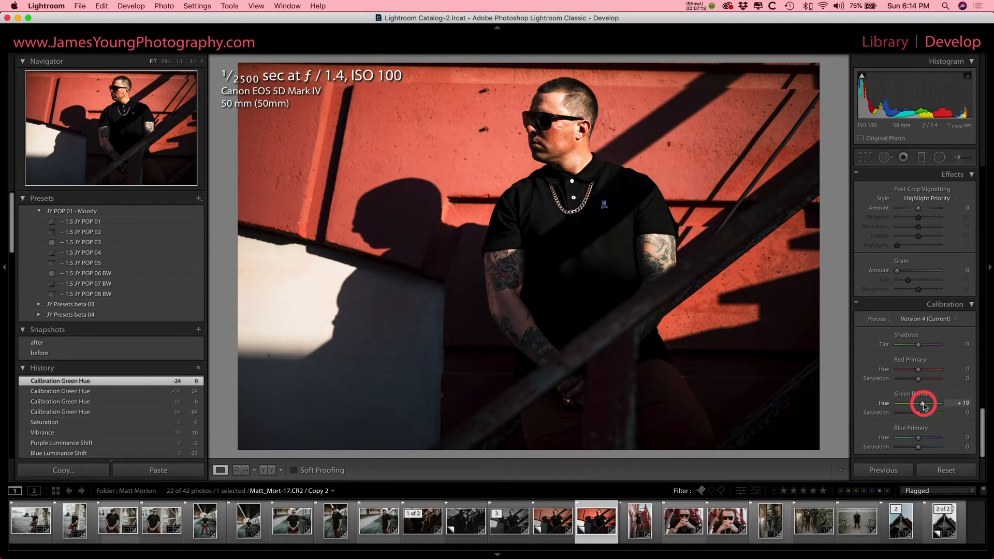
{"action": "left_click_drag", "start_coordinate": [924, 406], "coordinate": [912, 418]}
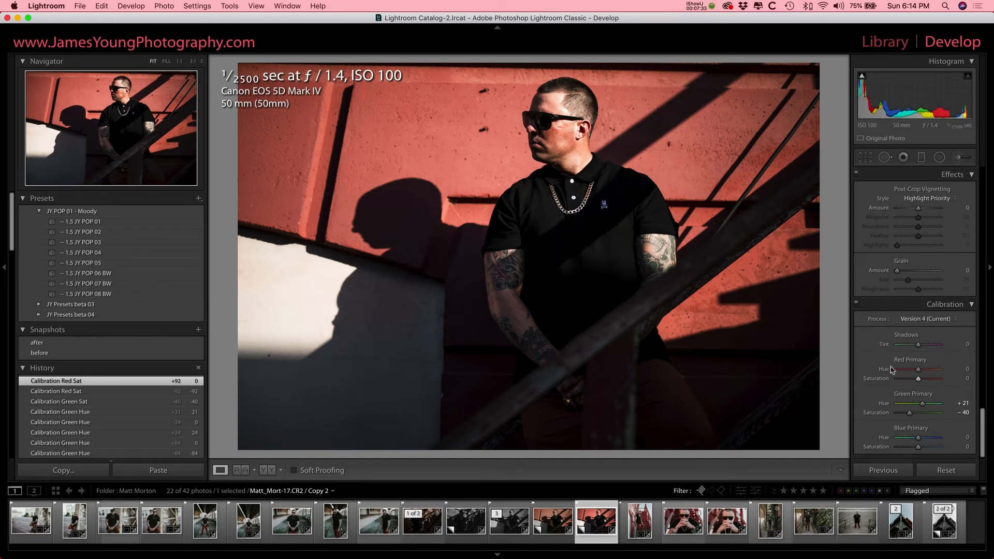
Compare the photo with and without the calibration adjustments, leaving them enabled.
{"action": "left_click", "coordinate": [856, 304]}
{"action": "left_click", "coordinate": [856, 305]}
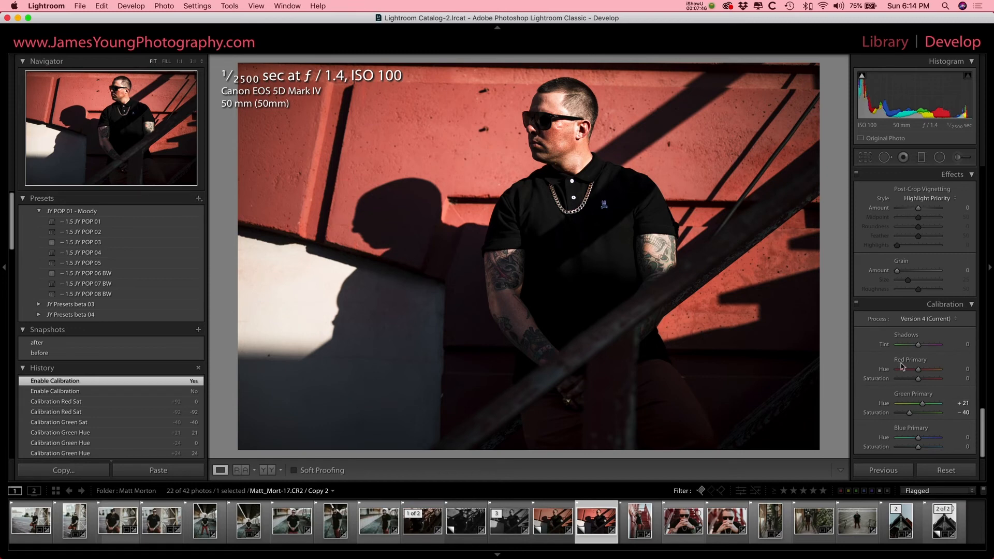
Set the sharpening amount to 78 and luminance noise reduction to 24, and check the result on the photo up close.
{"action": "scroll", "coordinate": [911, 389], "scroll_direction": "up", "scroll_amount": 10}
{"action": "scroll", "coordinate": [901, 366], "scroll_direction": "up", "scroll_amount": 5}
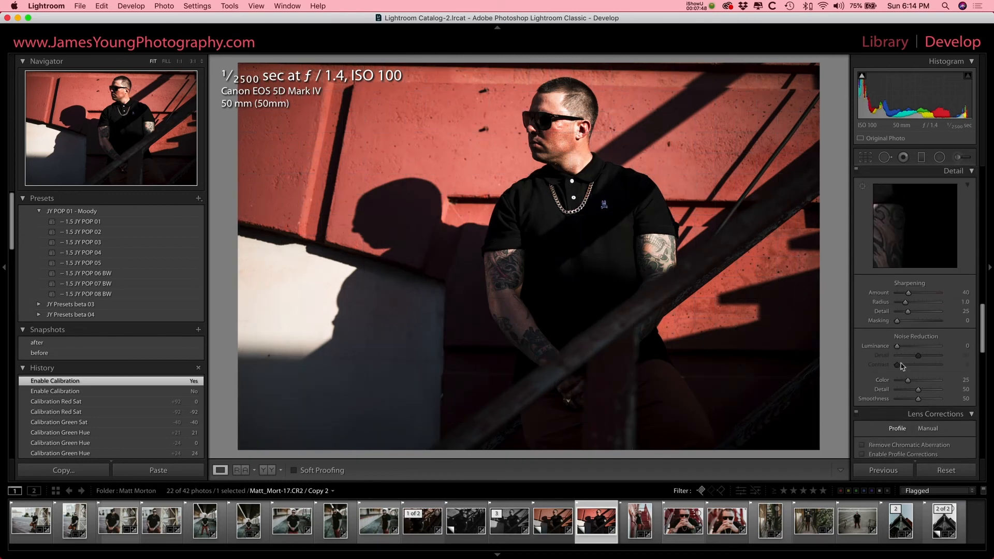
{"action": "left_click_drag", "start_coordinate": [909, 294], "coordinate": [919, 295]}
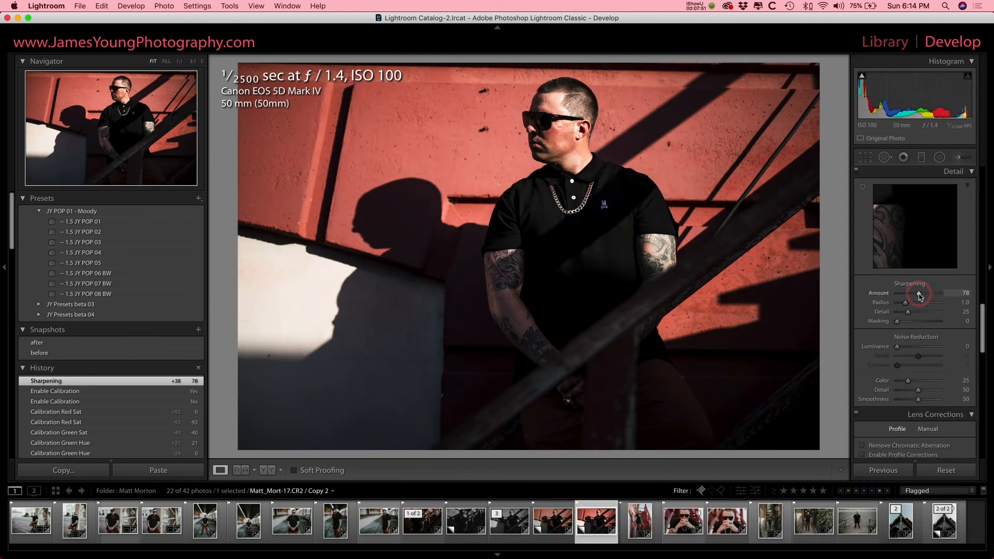
{"action": "left_click", "coordinate": [907, 347]}
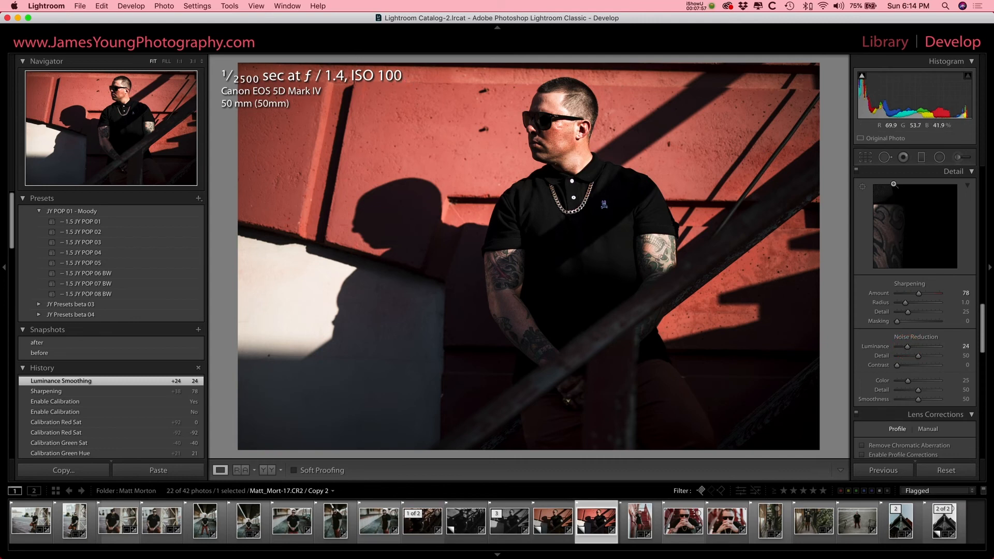
{"action": "left_click", "coordinate": [556, 158]}
{"action": "left_click", "coordinate": [615, 319]}
Return to the photo's basic tone and presence settings.
{"action": "scroll", "coordinate": [921, 365], "scroll_direction": "up", "scroll_amount": 15}
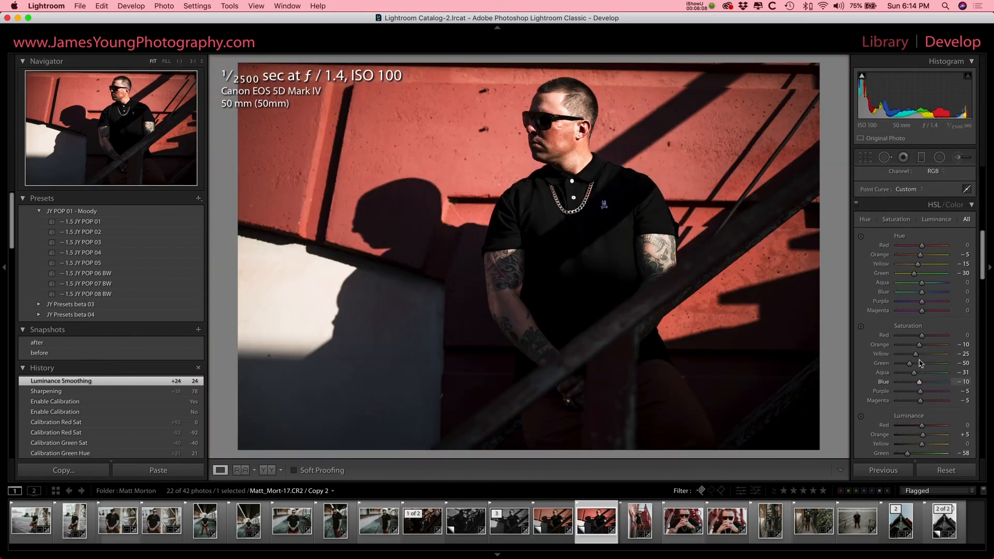
{"action": "scroll", "coordinate": [921, 362], "scroll_direction": "up", "scroll_amount": 2}
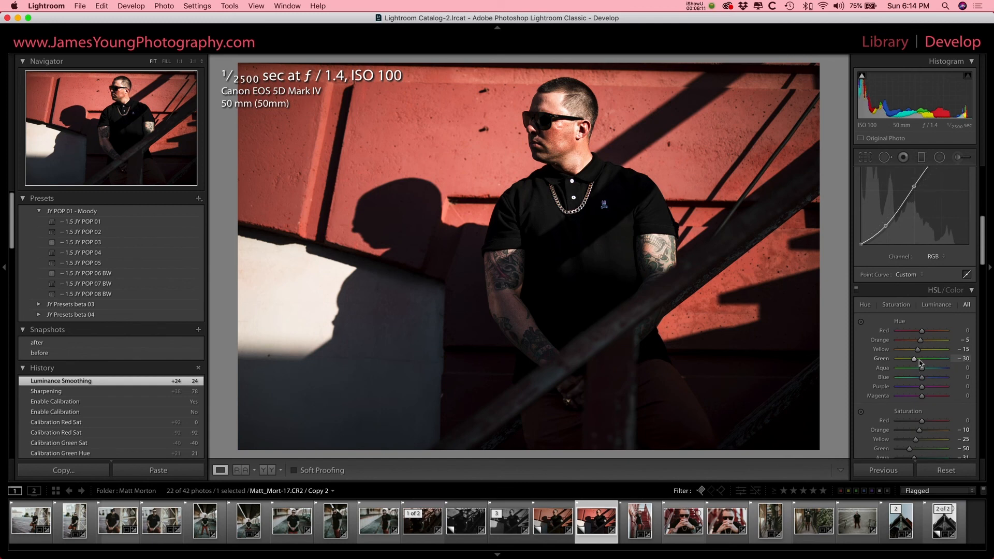
{"action": "scroll", "coordinate": [920, 362], "scroll_direction": "up", "scroll_amount": 10}
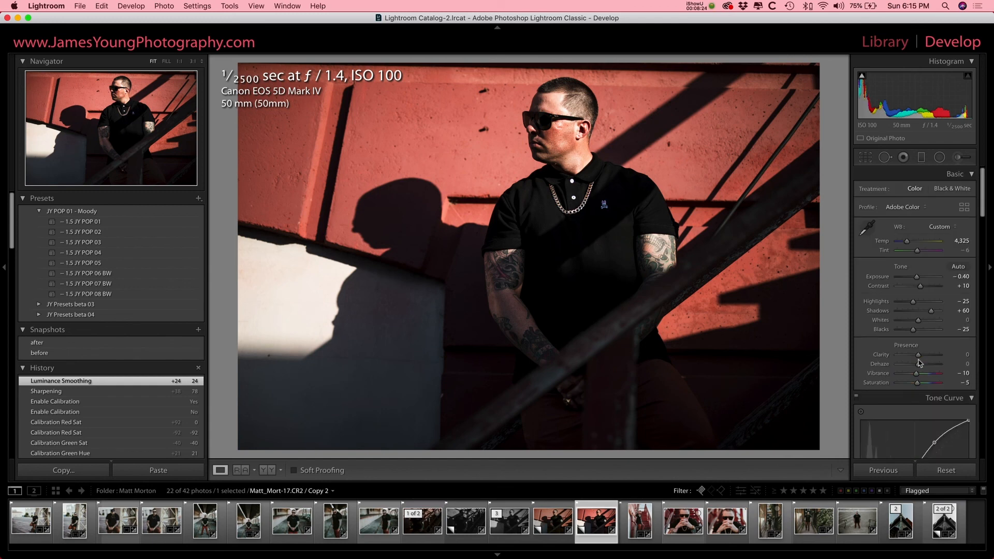